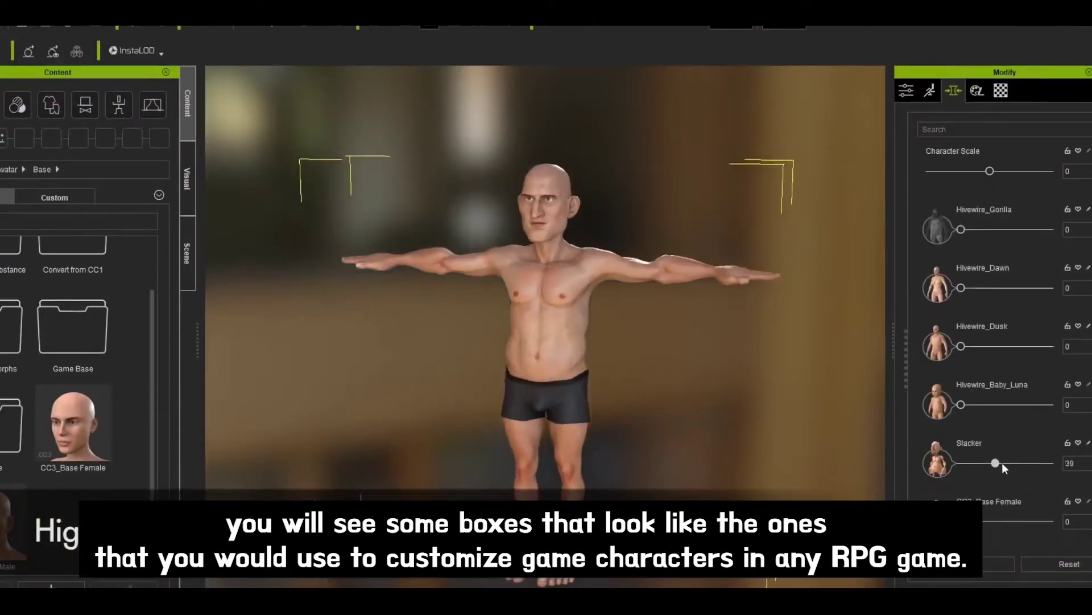
# - Morph the body fully to Winston (100) and apply the Mackup_Bollywood skin
pyautogui.moveTo(1002, 462); pyautogui.dragTo(1056, 459)
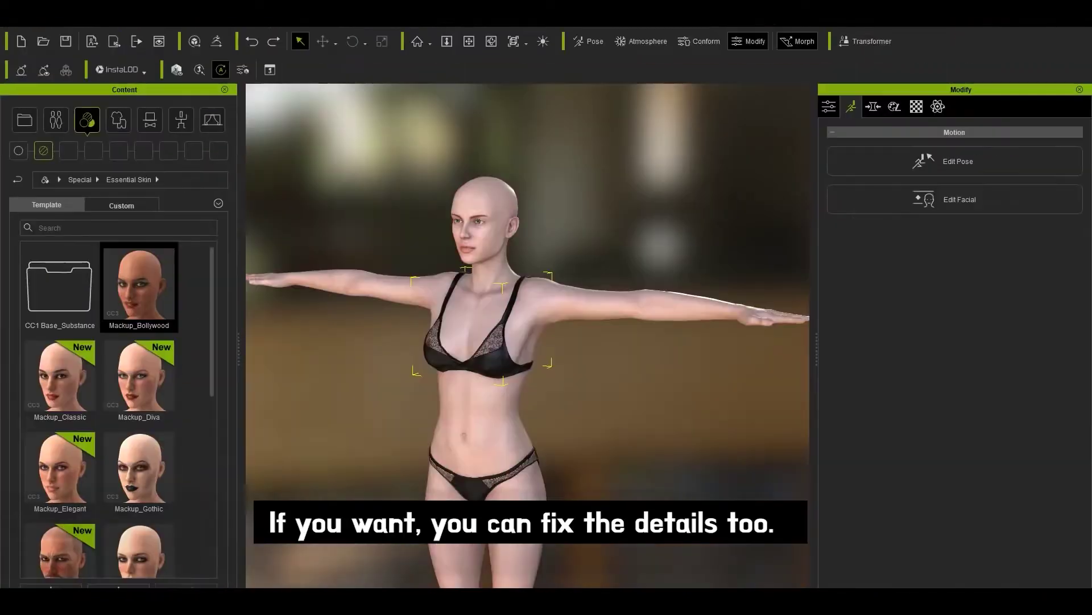
pyautogui.doubleClick(159, 291)
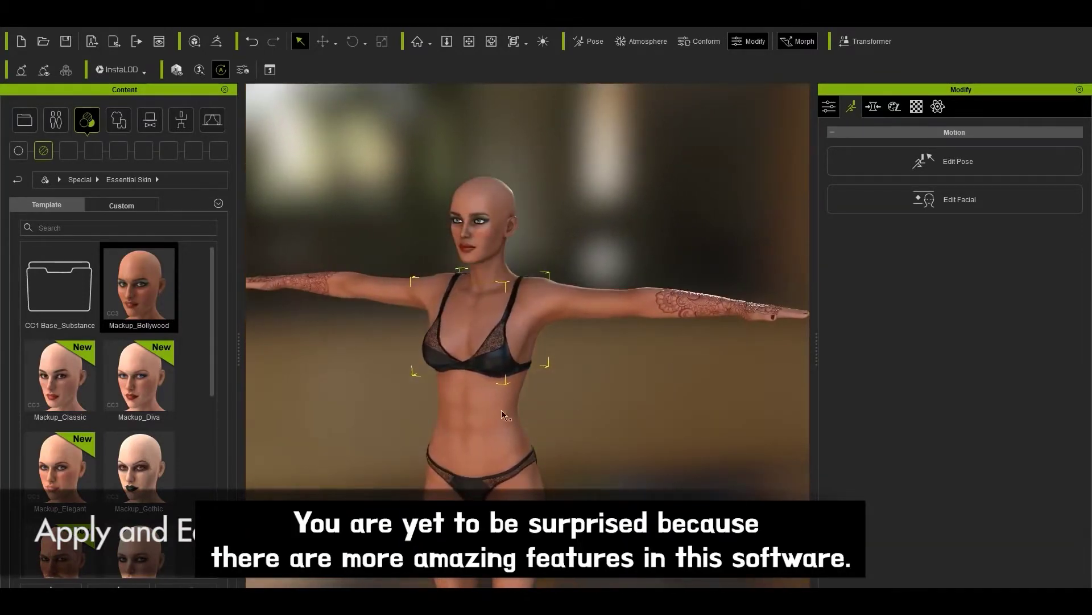
pyautogui.scroll(-5, 189, 381)
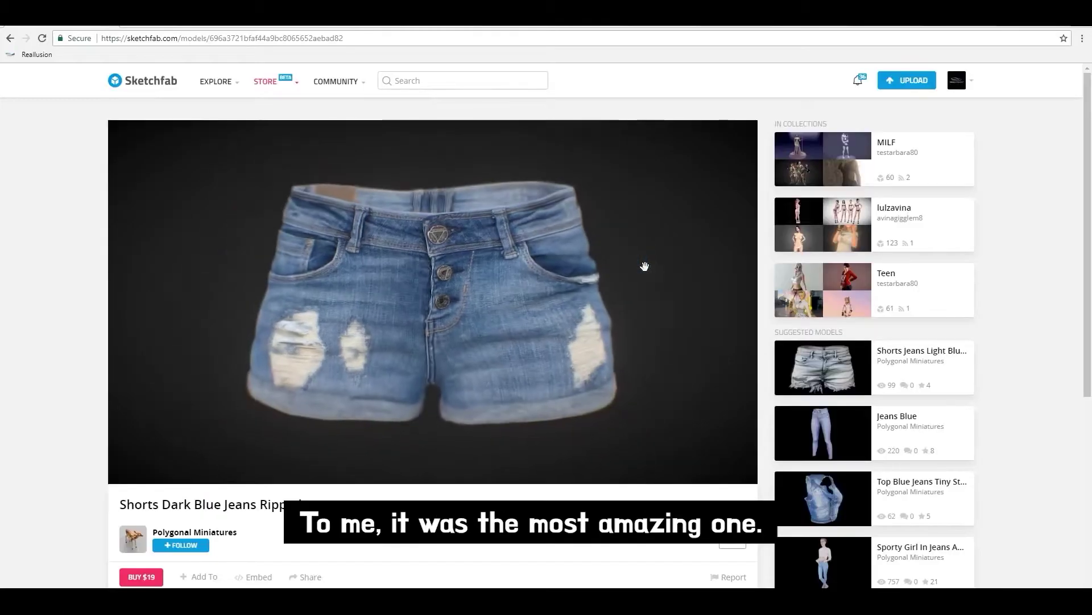
# - Import the Pants-4-Base.OBJ shorts and raise them slightly onto the body
pyautogui.moveTo(644, 263); pyautogui.dragTo(385, 254)
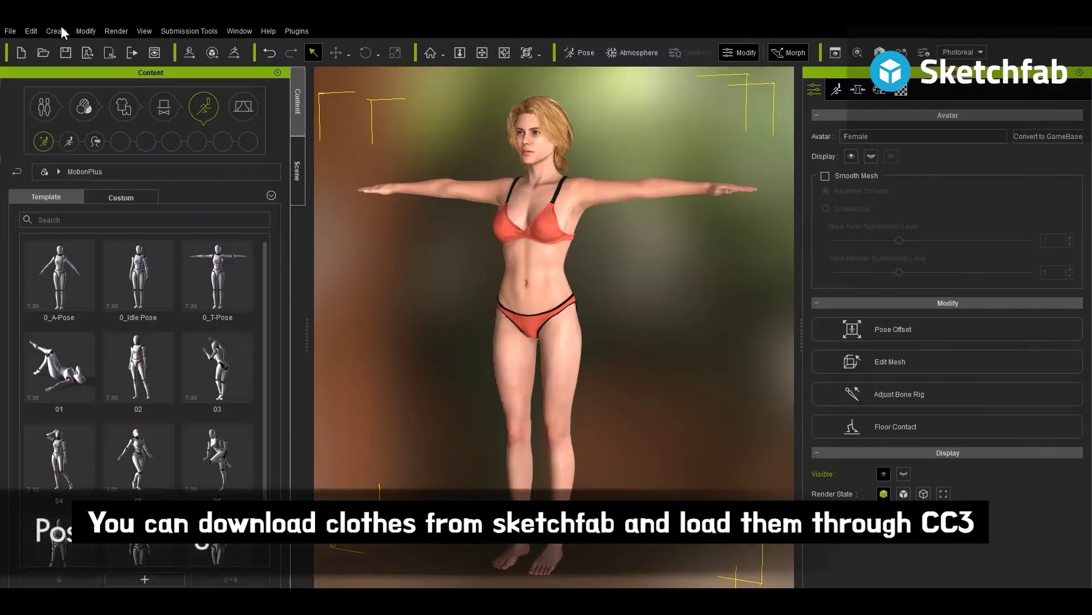
pyautogui.click(60, 27)
pyautogui.click(79, 57)
pyautogui.doubleClick(211, 168)
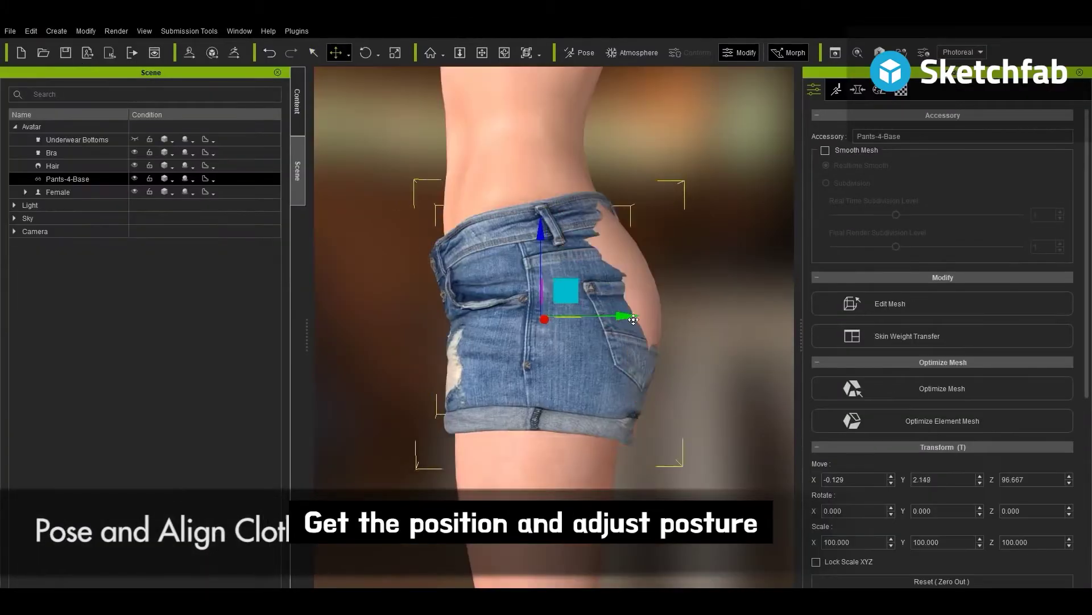
pyautogui.moveTo(543, 233); pyautogui.dragTo(541, 218)
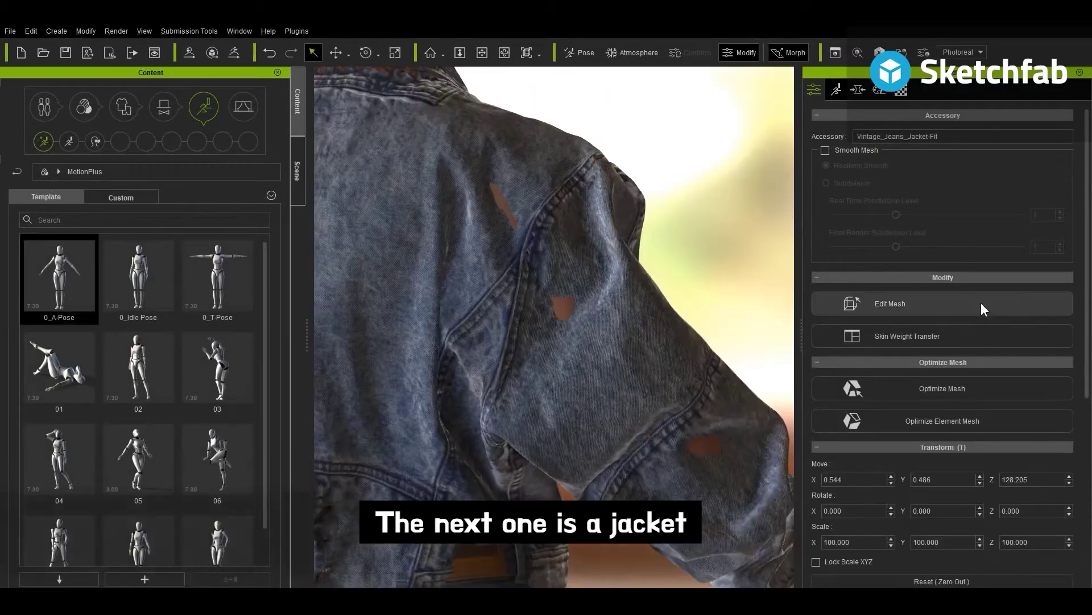
# - Edit the jacket mesh and create its skin weights with Skin Weight Transfer
pyautogui.click(983, 307)
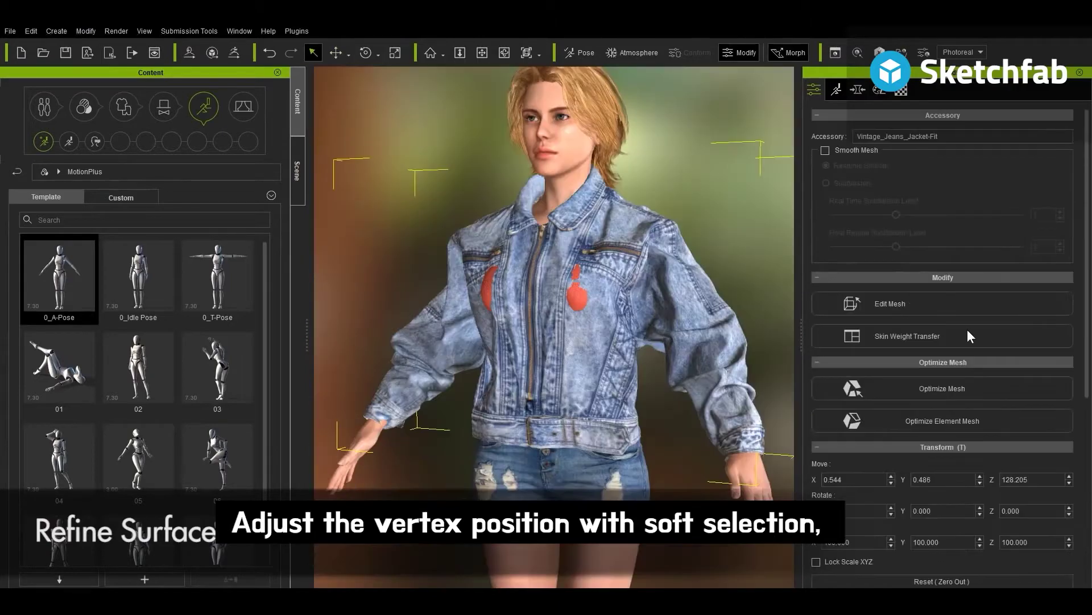
pyautogui.click(968, 330)
pyautogui.click(772, 417)
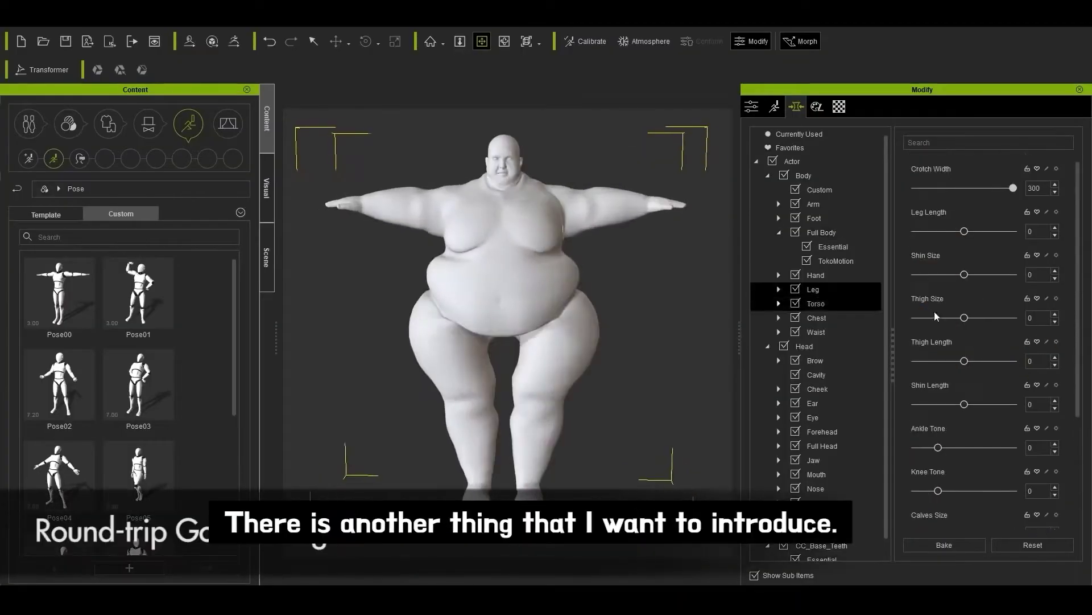
# - Shorten the legs, round-trip the body through ZBrush via GoZ, and add goggles
pyautogui.moveTo(964, 231); pyautogui.dragTo(933, 231)
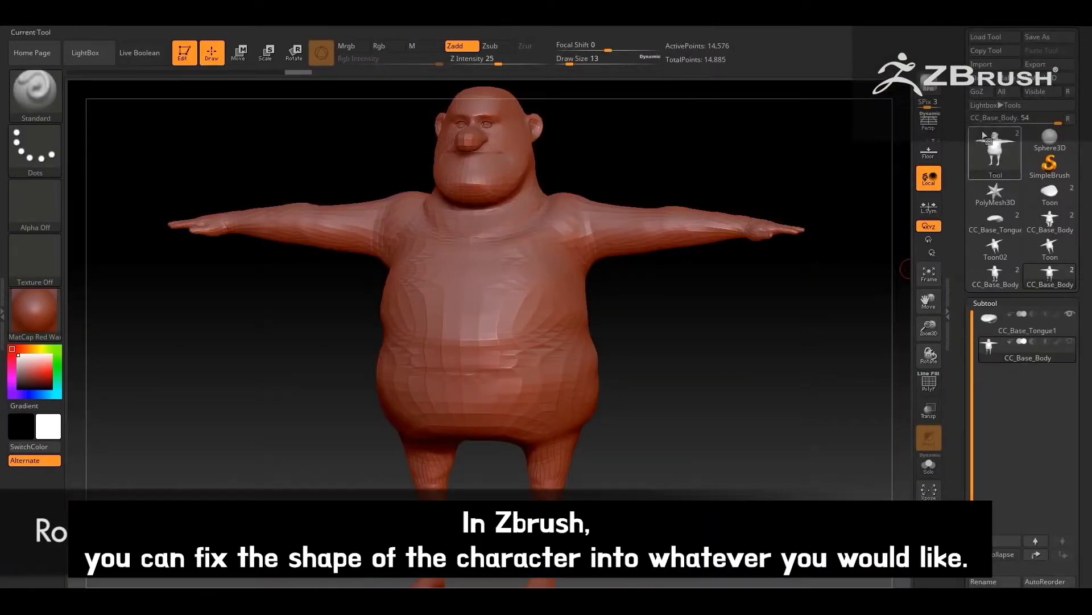
pyautogui.click(979, 94)
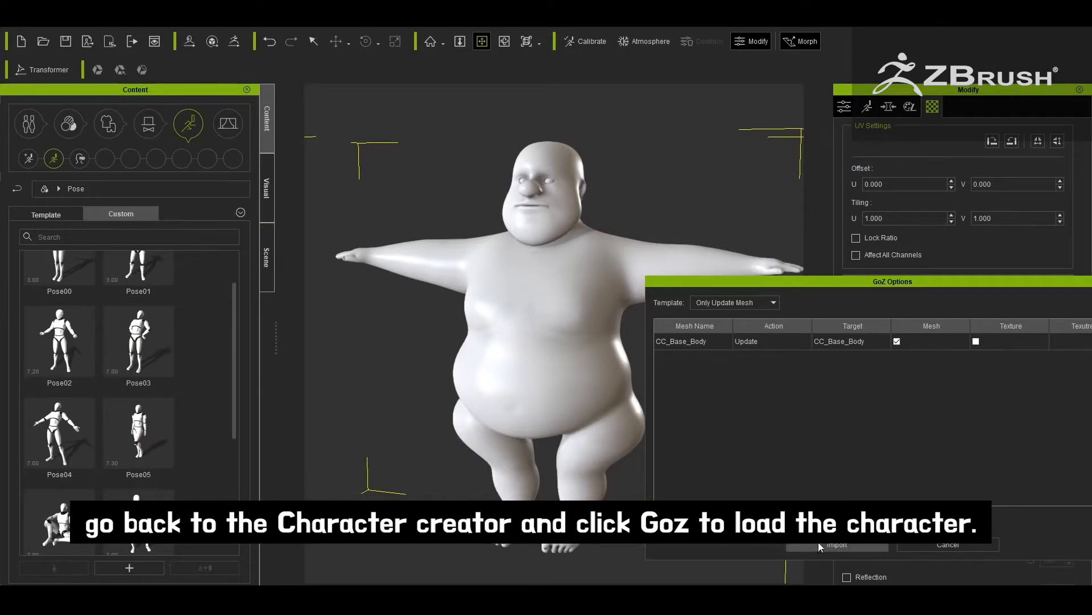
pyautogui.click(839, 542)
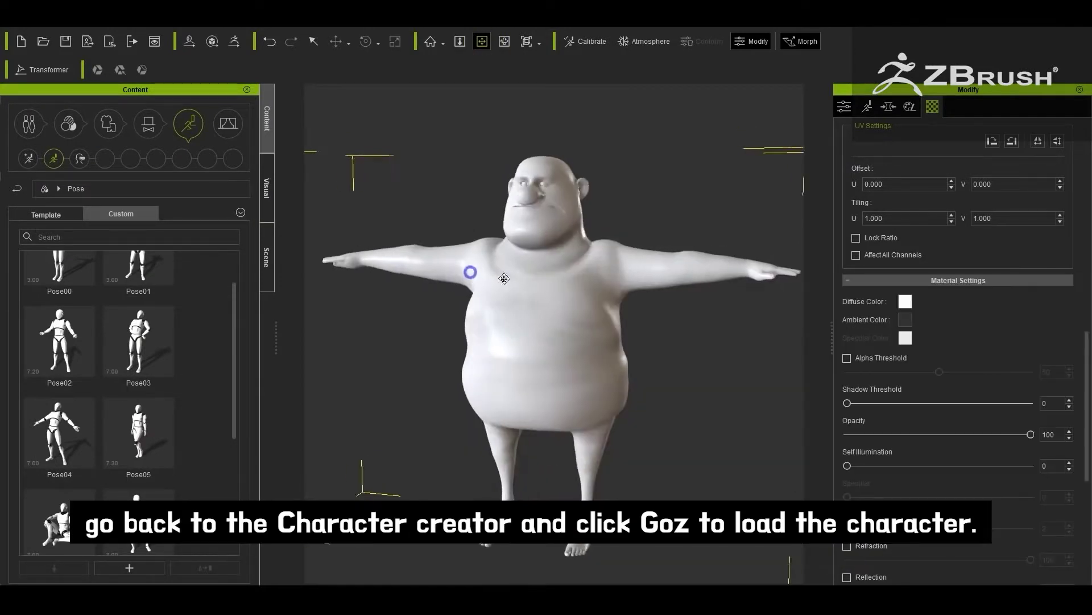
pyautogui.moveTo(654, 267); pyautogui.dragTo(765, 265, button='right')
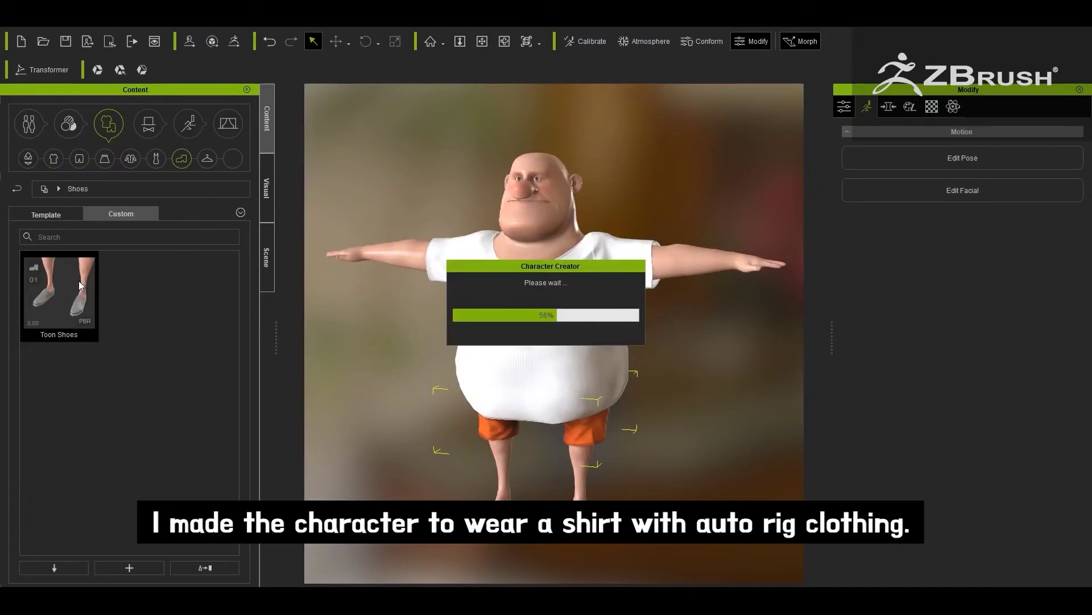
pyautogui.doubleClick(76, 271)
pyautogui.click(234, 41)
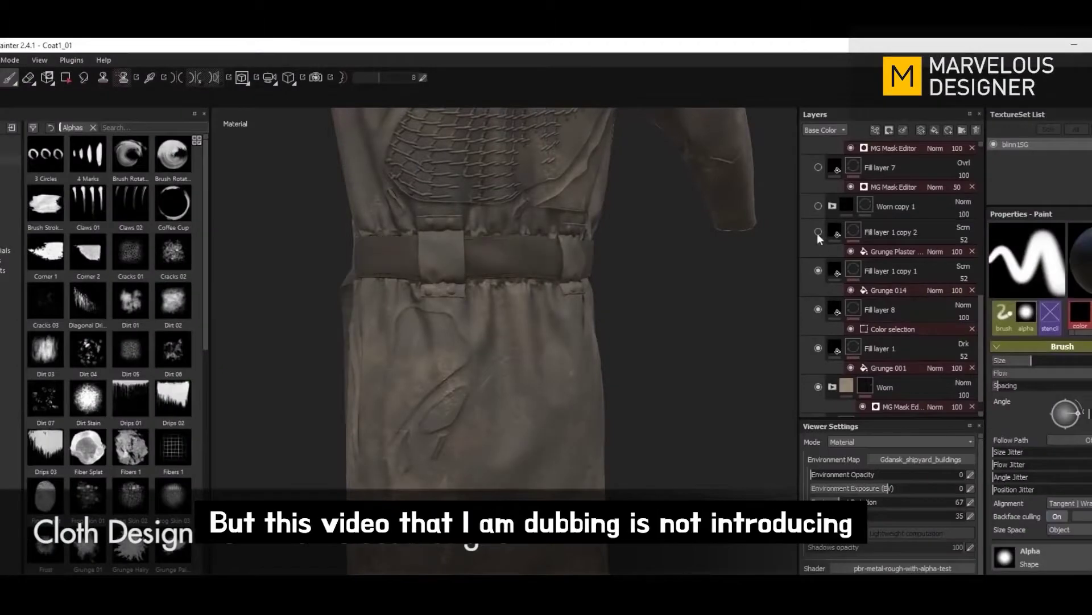
# - Toggle a coat texture layer's visibility and dress the character in Jeans_D pants
pyautogui.click(818, 232)
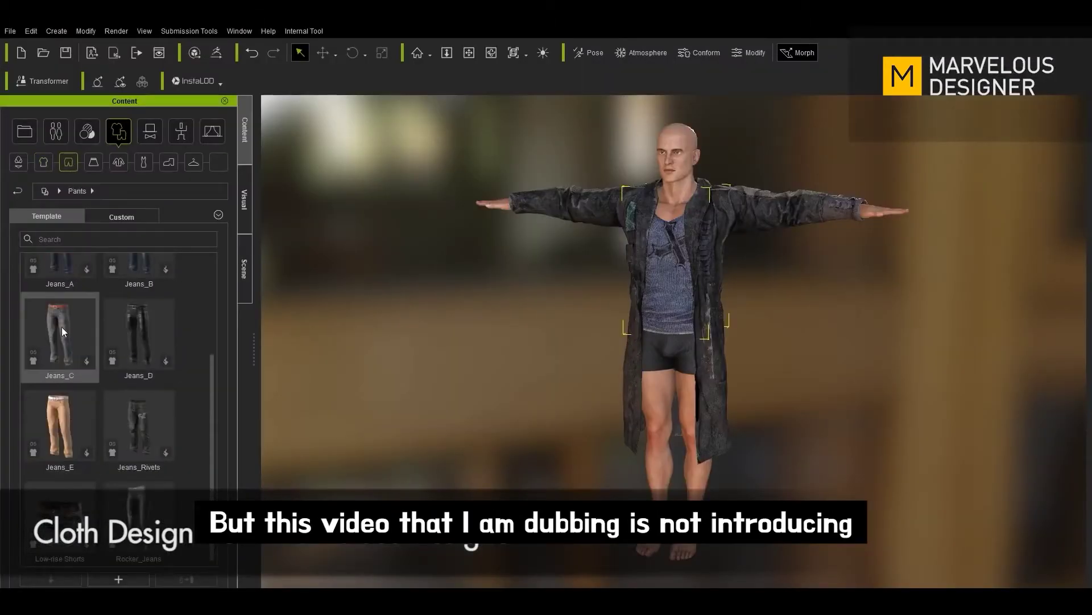
pyautogui.doubleClick(138, 340)
pyautogui.moveTo(292, 400); pyautogui.dragTo(626, 415, button='right')
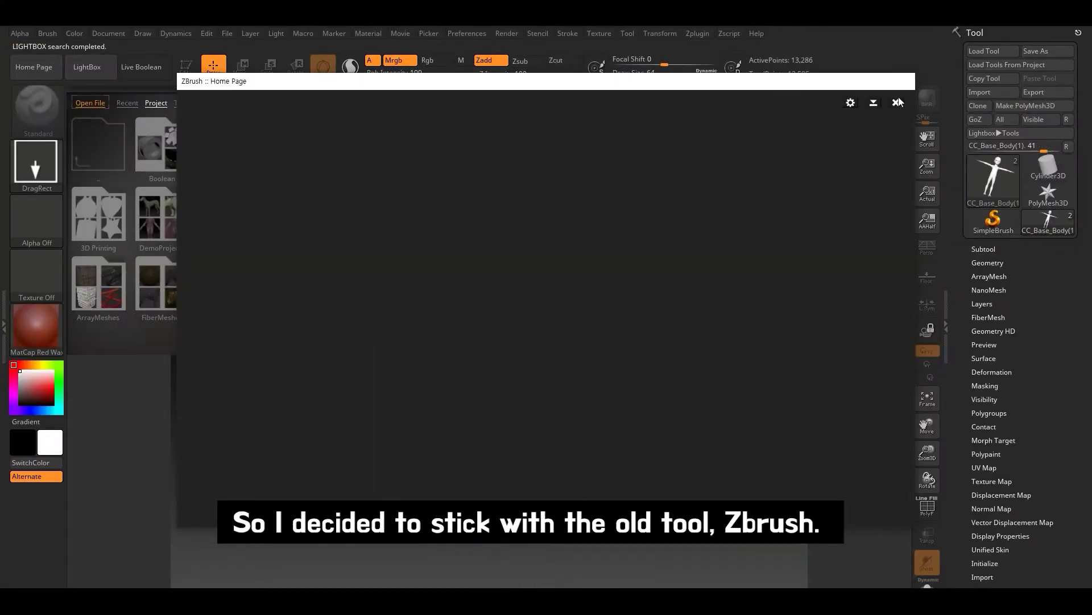
# - Close the ZBrush start screen, switch to masking, and rotate the head to inspect topology
pyautogui.click(898, 102)
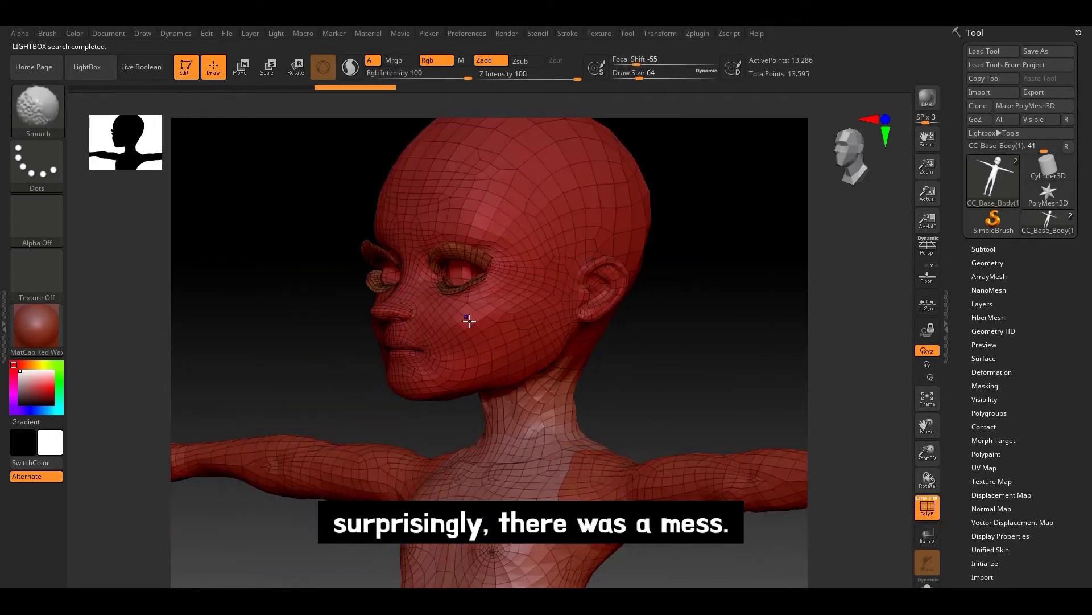
pyautogui.press('ctrl')
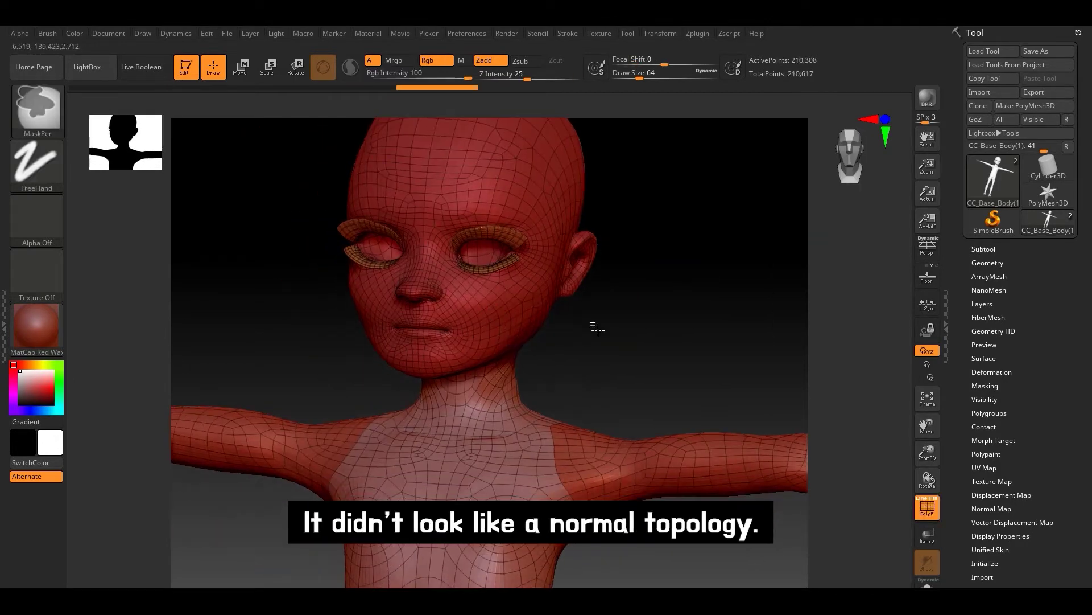
pyautogui.moveTo(480, 349); pyautogui.dragTo(442, 352, button='right')
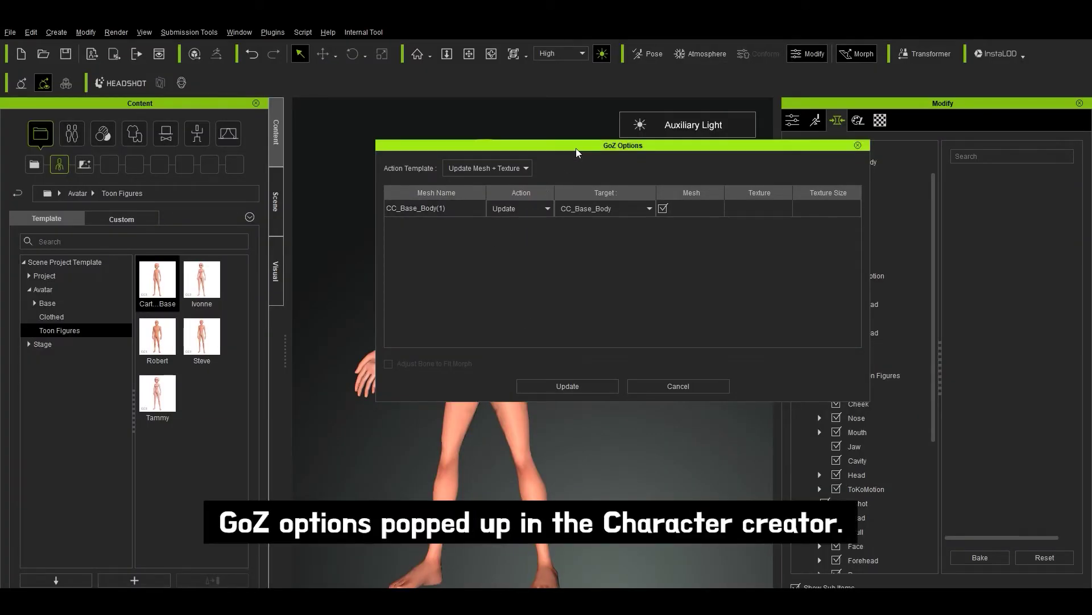
# - Update CC_Base_Body with the ZBrush mesh and orbit to check the head profile
pyautogui.moveTo(576, 148); pyautogui.dragTo(565, 159)
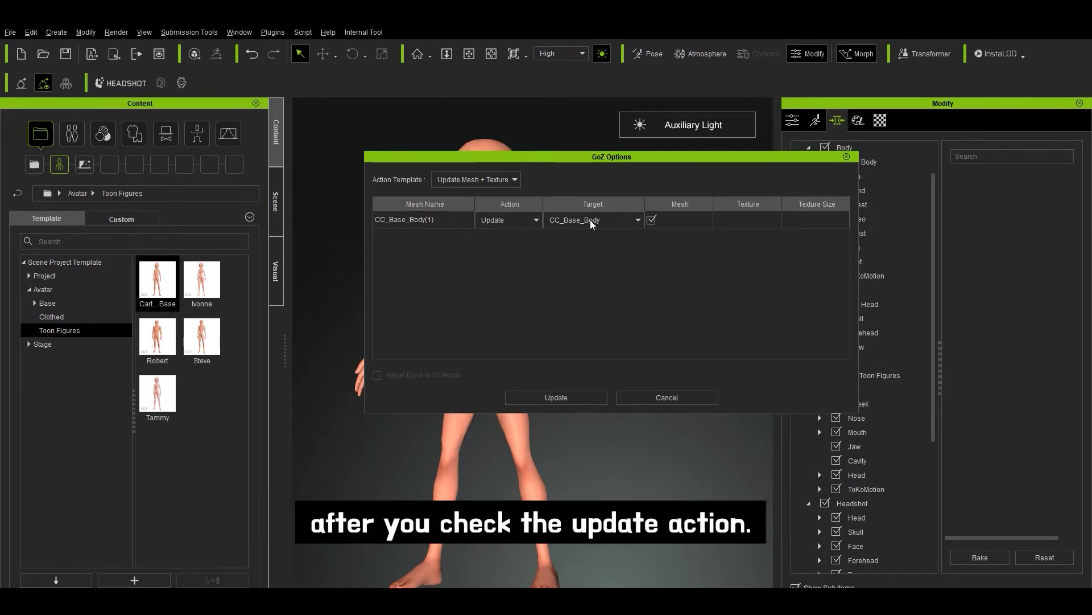
pyautogui.click(541, 394)
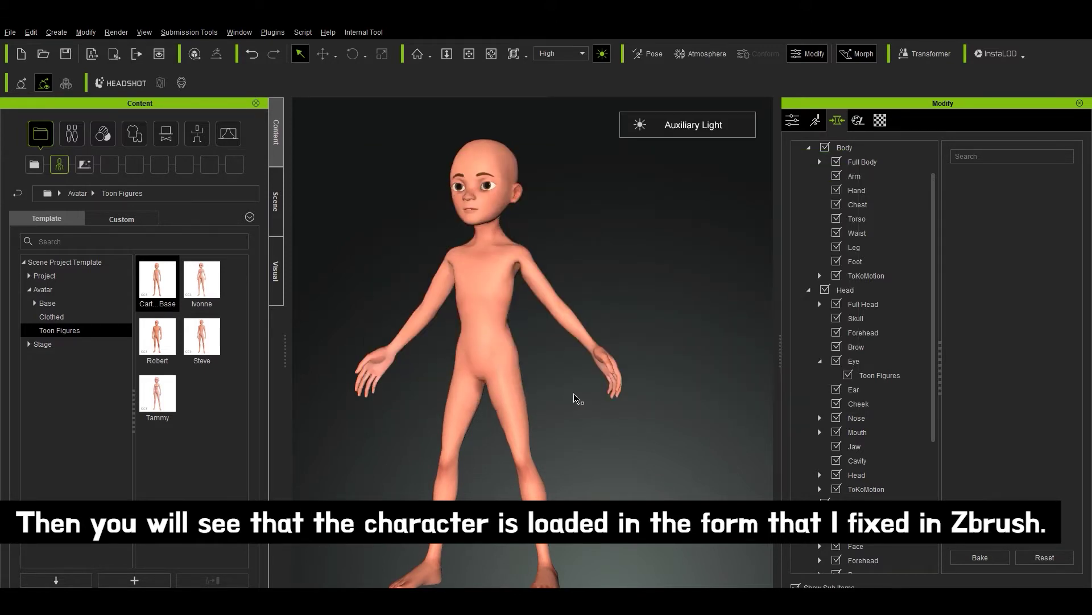
pyautogui.scroll(5, 495, 330)
pyautogui.moveTo(617, 444); pyautogui.dragTo(344, 395, button='right')
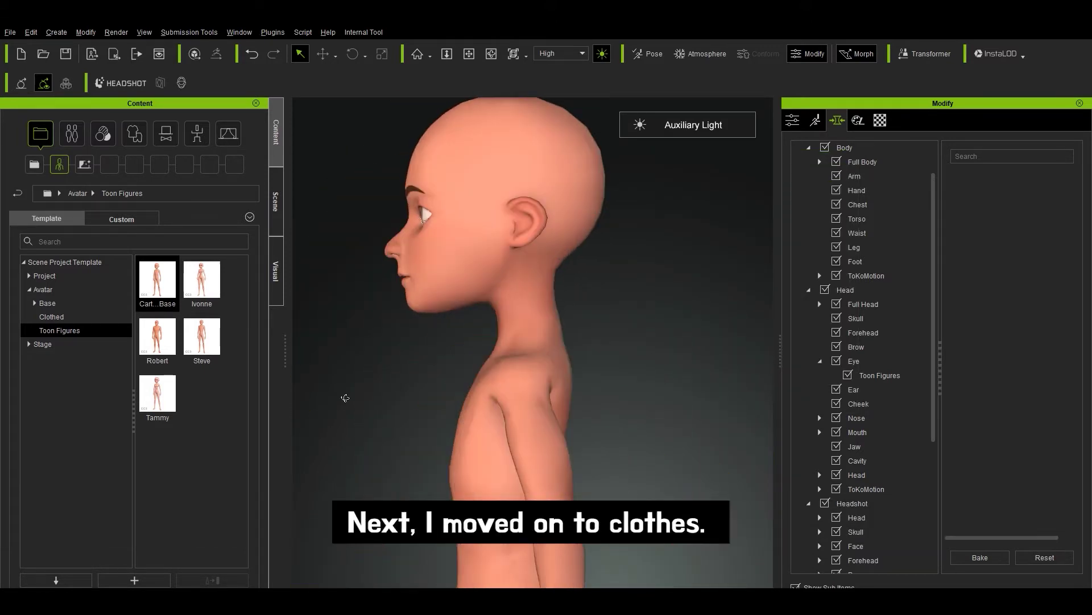
pyautogui.scroll(3, 344, 395)
pyautogui.moveTo(391, 366); pyautogui.dragTo(831, 393, button='right')
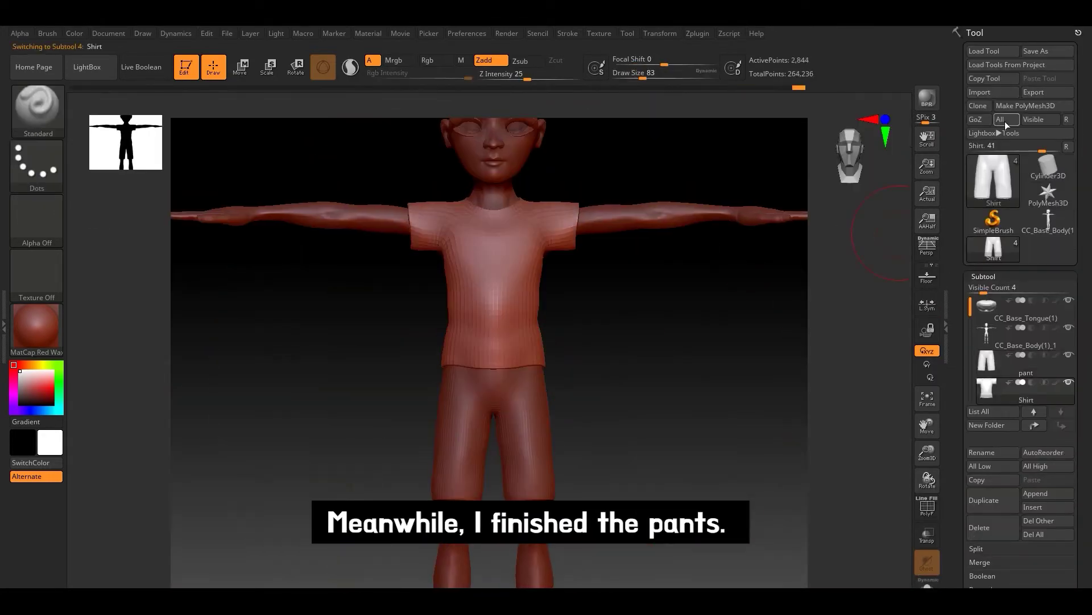
# - Bring the ZBrush shirt and pants in via GoZ as new cloth items on the boy
pyautogui.click(976, 119)
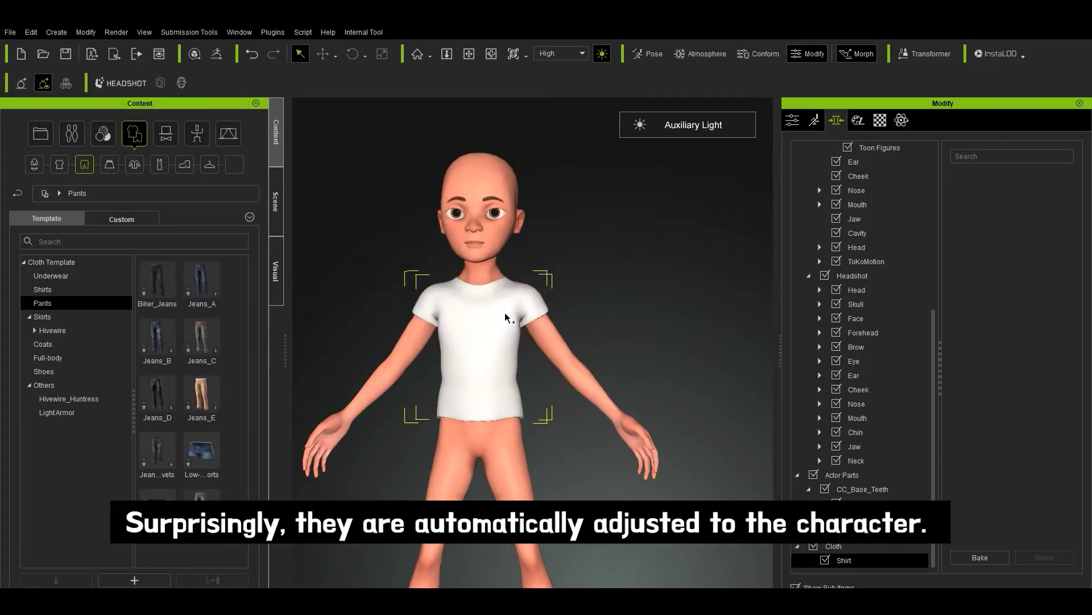
pyautogui.moveTo(546, 415)
pyautogui.mouseDown(button='right')
pyautogui.moveTo(478, 323)
pyautogui.moveTo(626, 341)
pyautogui.moveTo(563, 417)
pyautogui.mouseUp(button='right')
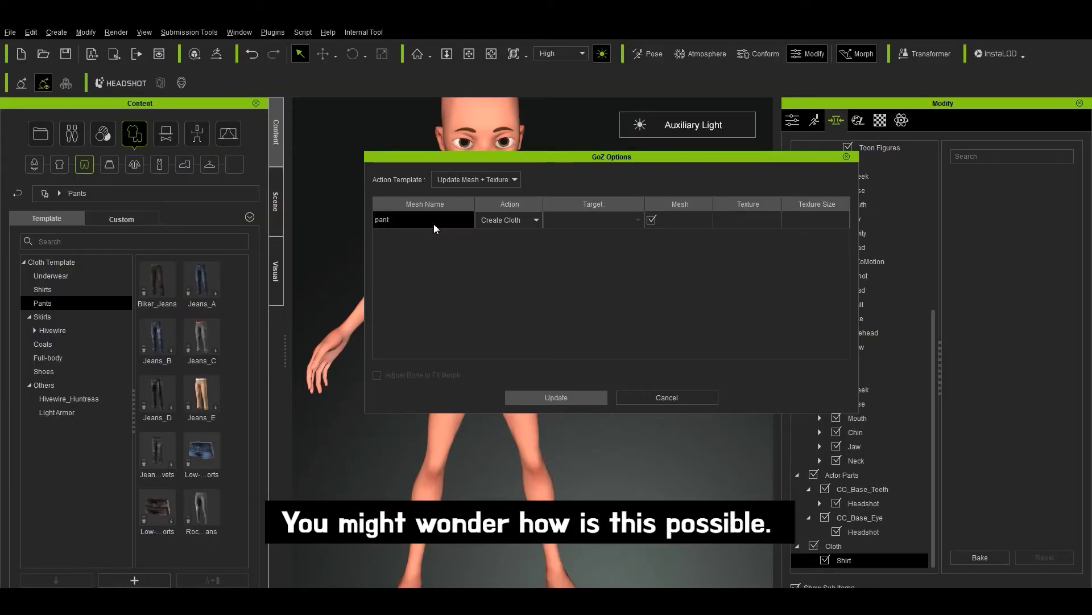
pyautogui.click(554, 396)
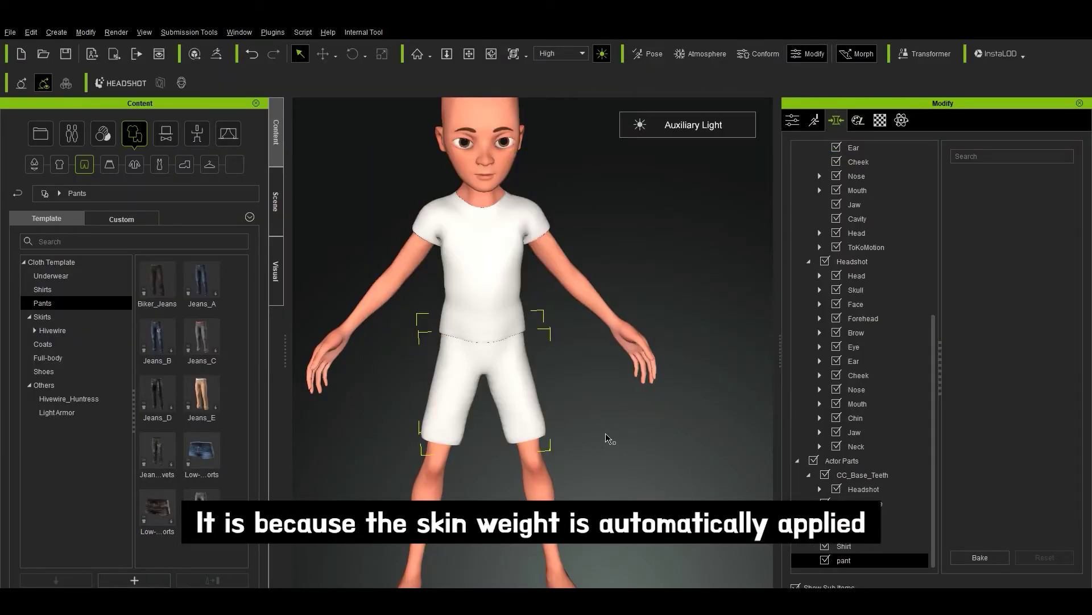
pyautogui.moveTo(554, 396); pyautogui.dragTo(625, 418, button='right')
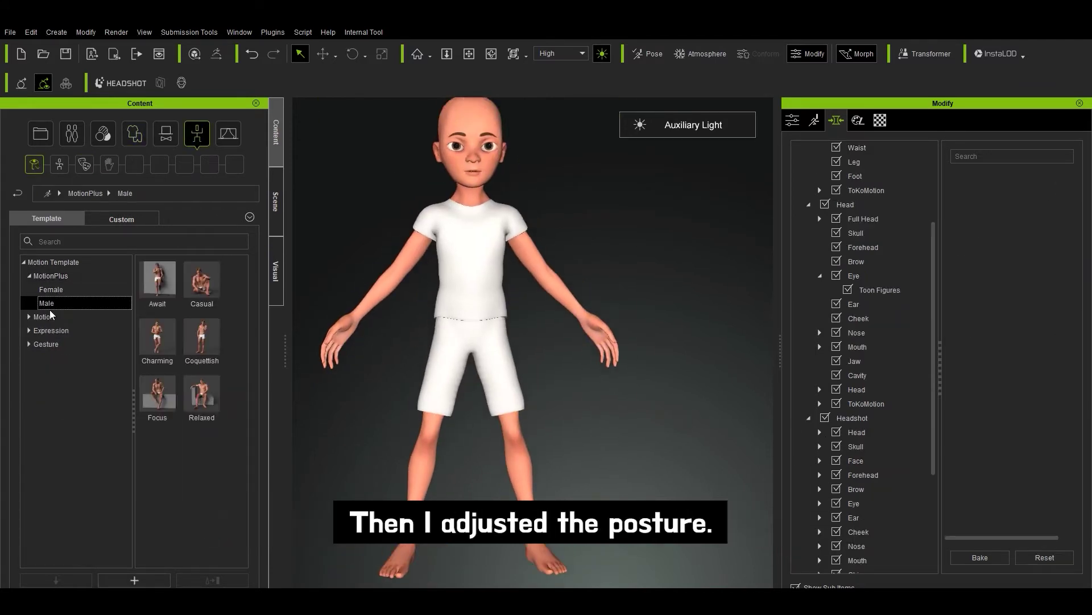
# - Calculate collision in the pants' Conform settings so the shirt tucks in
pyautogui.moveTo(318, 432); pyautogui.dragTo(300, 378, button='right')
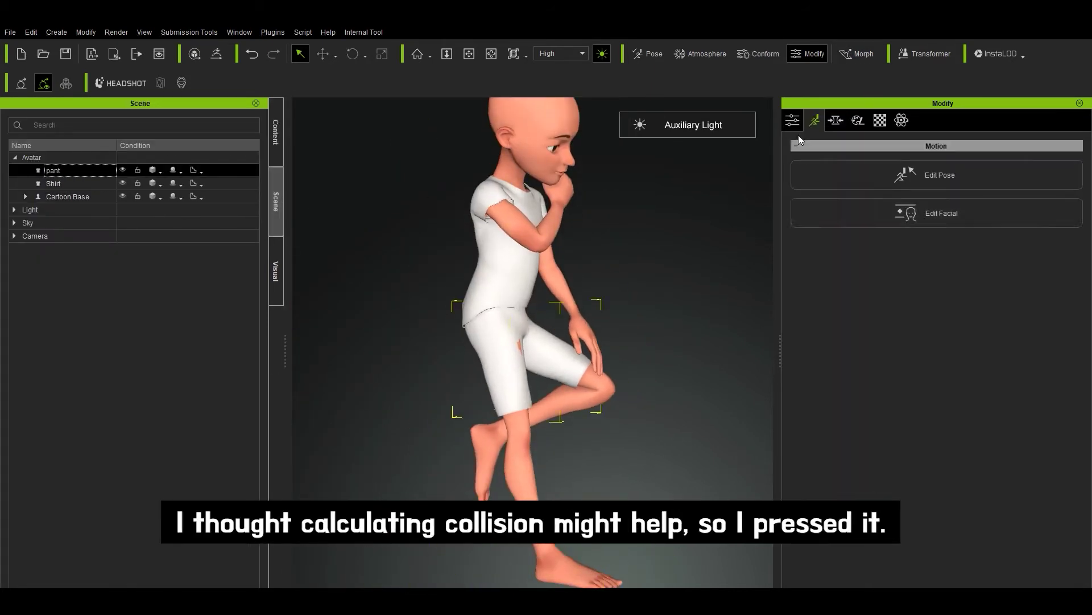
pyautogui.click(792, 120)
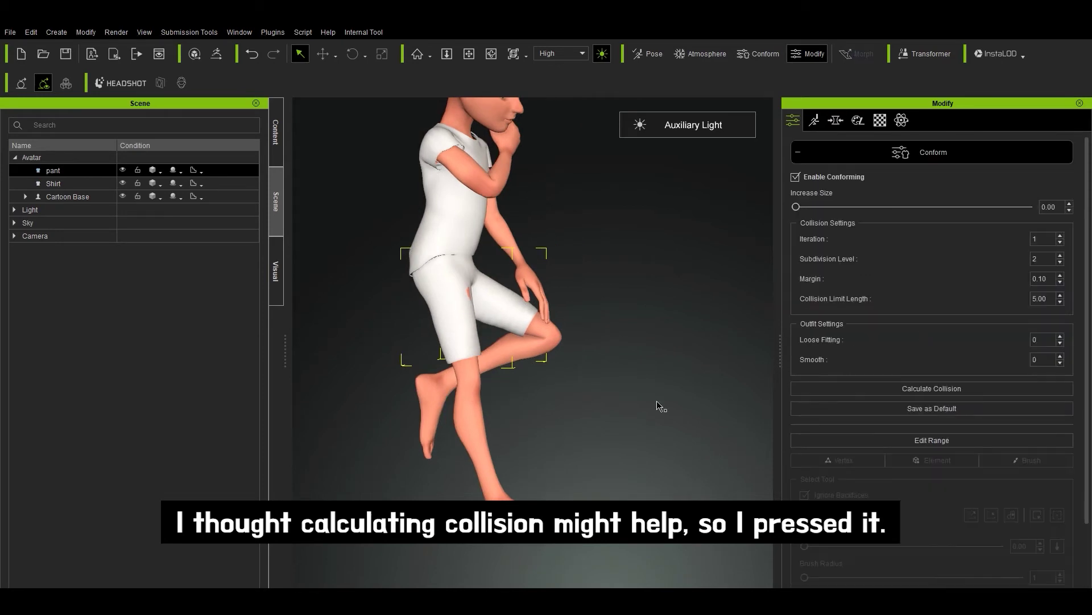
pyautogui.click(971, 388)
pyautogui.scroll(5, 647, 353)
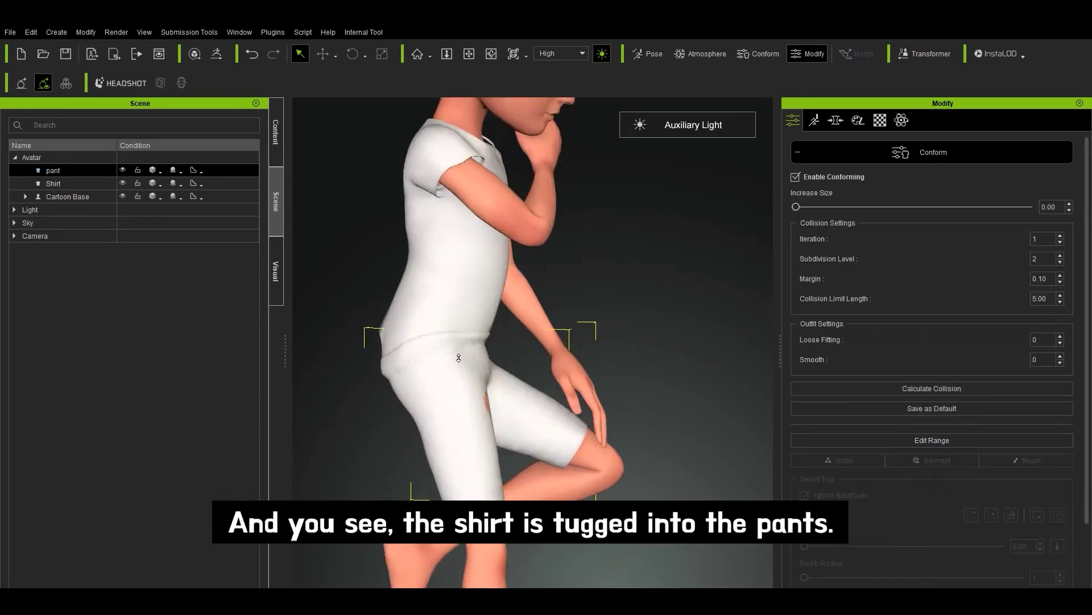
pyautogui.scroll(-2, 893, 429)
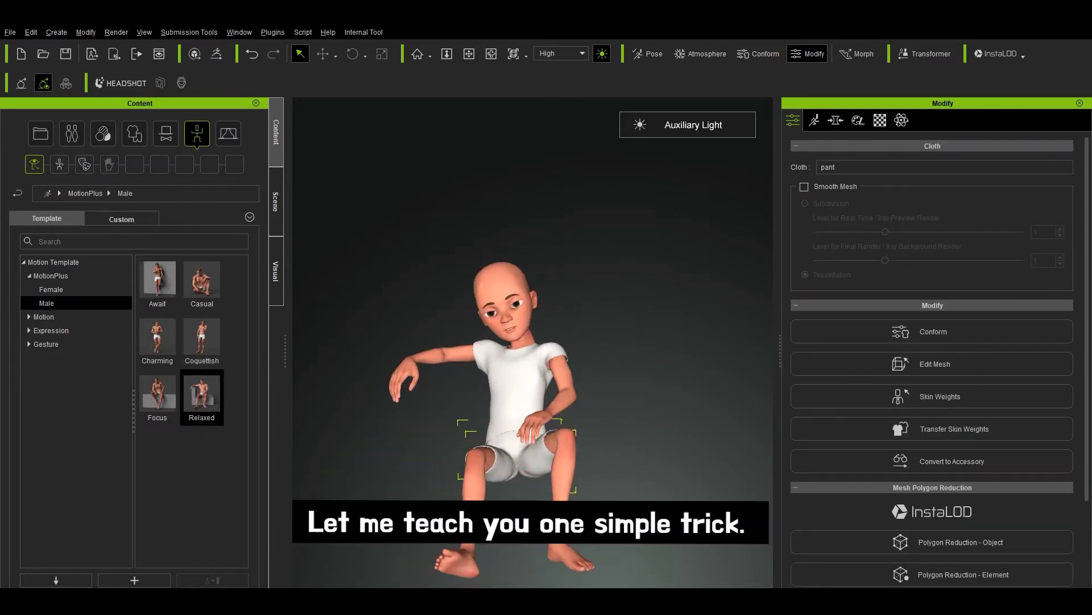
# - Test the Focus sitting pose, then return the boy to the default Motion pose
pyautogui.doubleClick(158, 392)
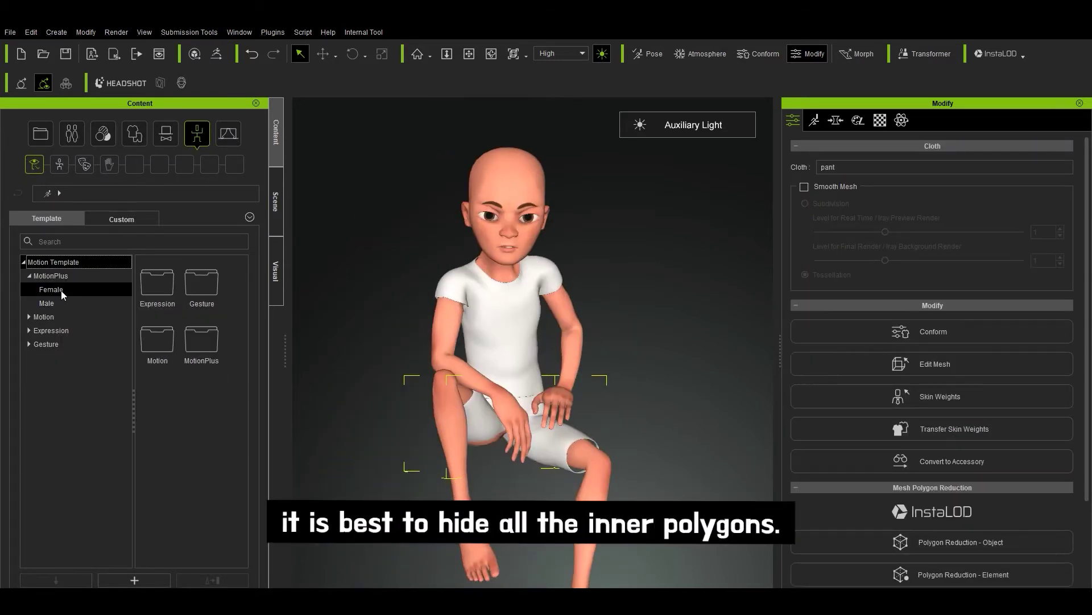
pyautogui.doubleClick(156, 339)
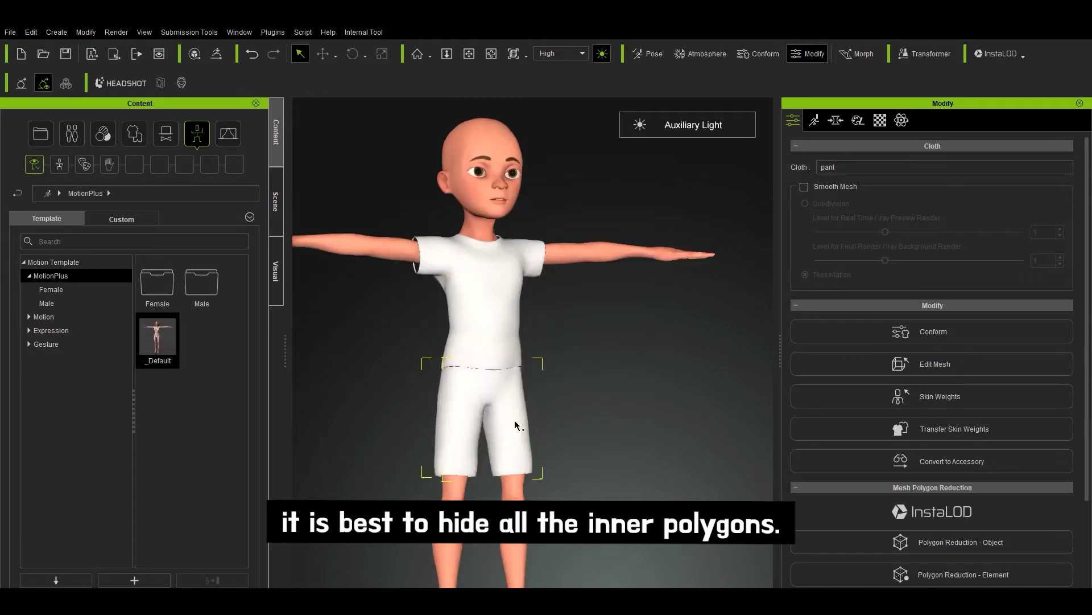
pyautogui.click(49, 317)
pyautogui.click(10, 32)
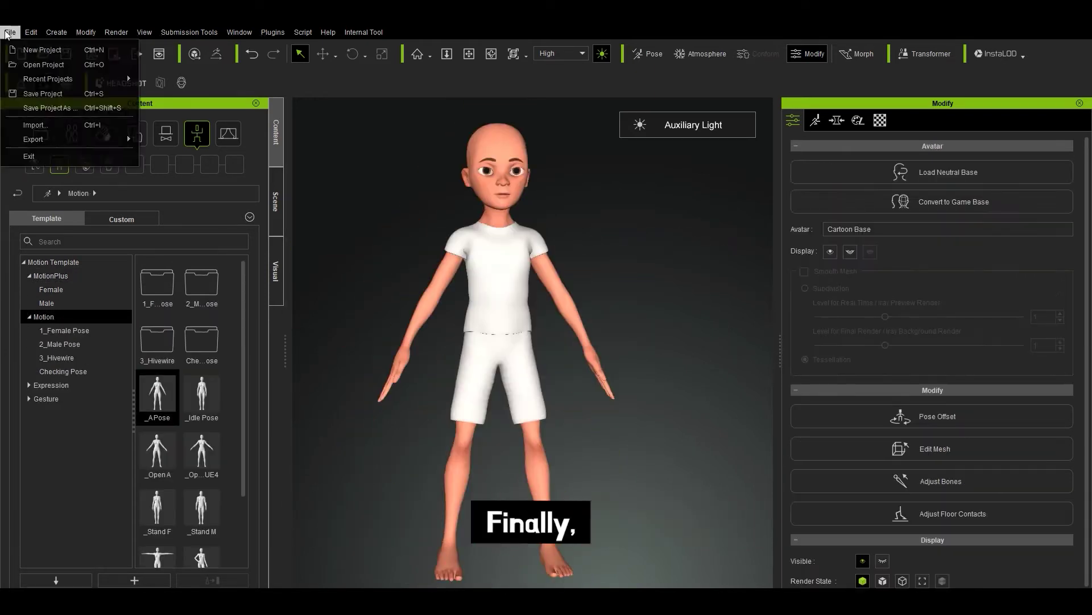
# - Open the FBX export settings to export the boy for Maya
pyautogui.moveTo(50, 140)
pyautogui.click(302, 188)
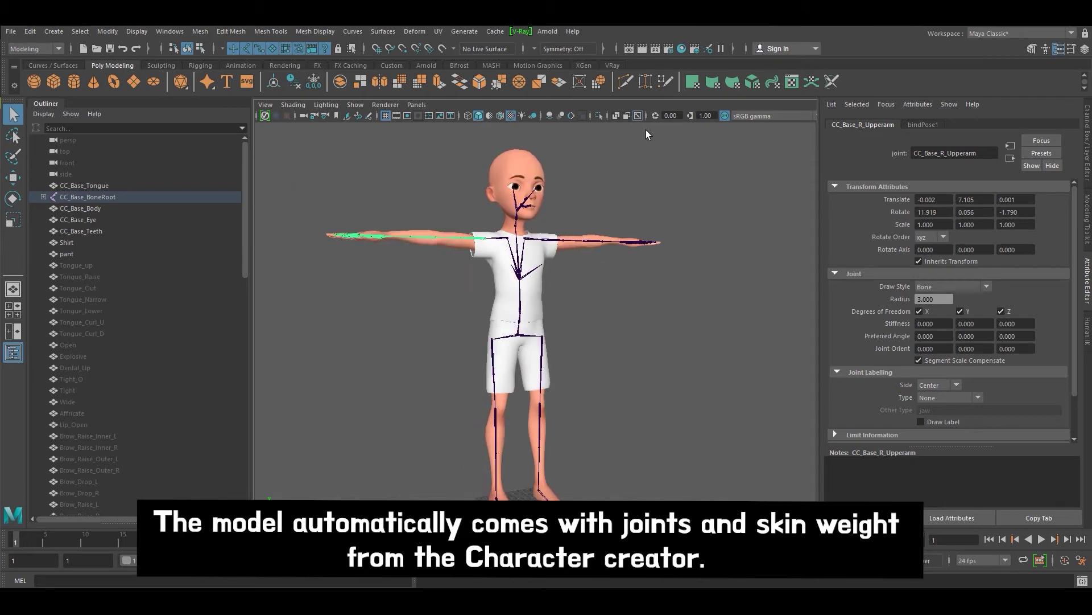
# - Open the AdvancedSkeleton panel and place a fit skeleton matched to the character
pyautogui.keyDown('alt'); pyautogui.moveTo(646, 129); pyautogui.dragTo(432, 293); pyautogui.keyUp('alt')
pyautogui.click(194, 67)
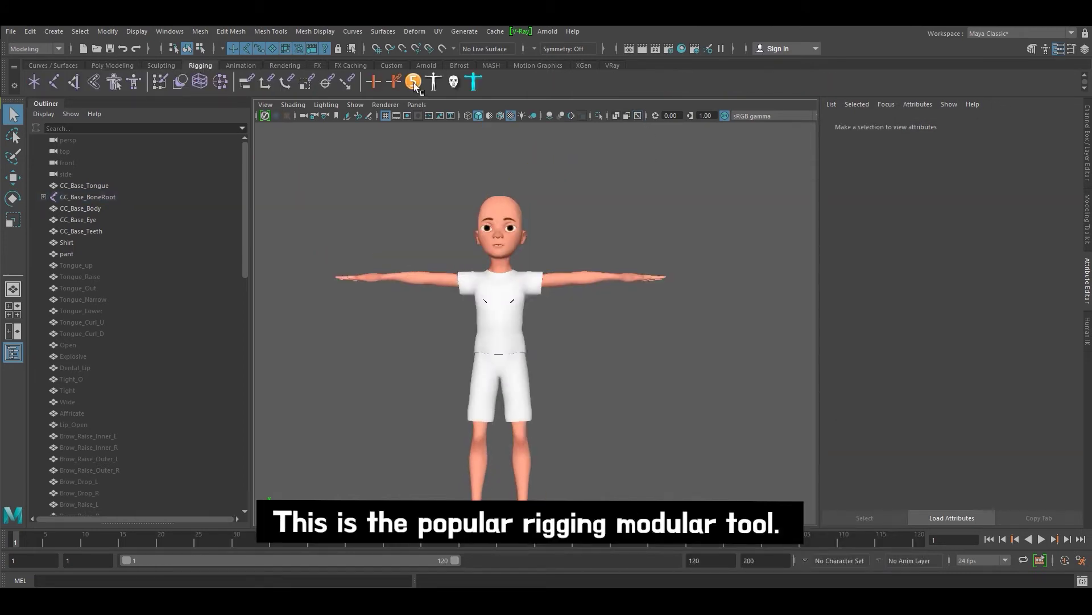
pyautogui.click(414, 82)
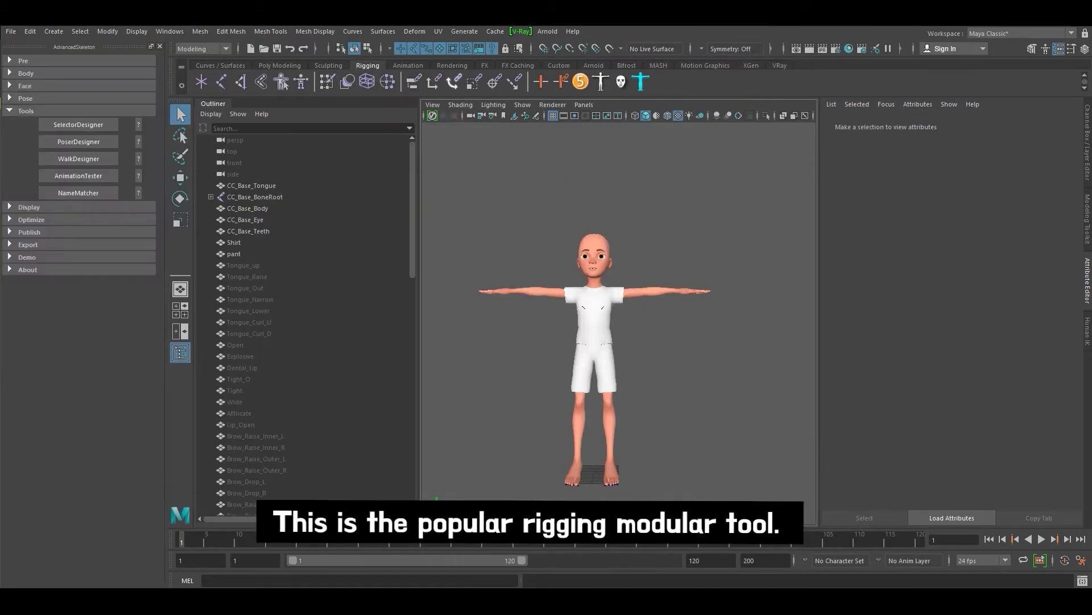
pyautogui.click(24, 111)
pyautogui.click(24, 111)
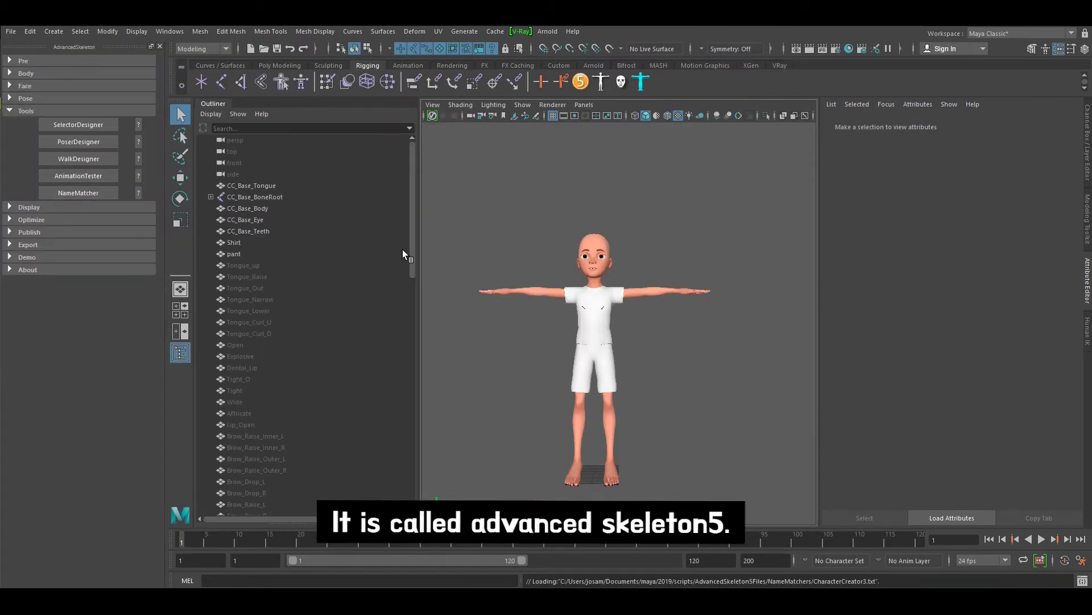
pyautogui.click(312, 236)
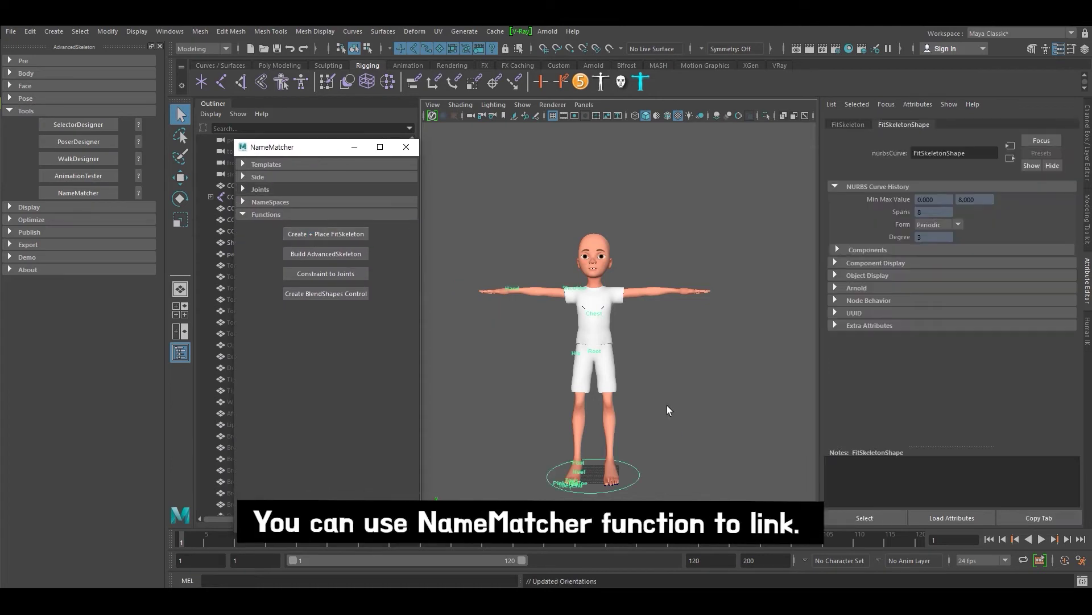
pyautogui.click(340, 255)
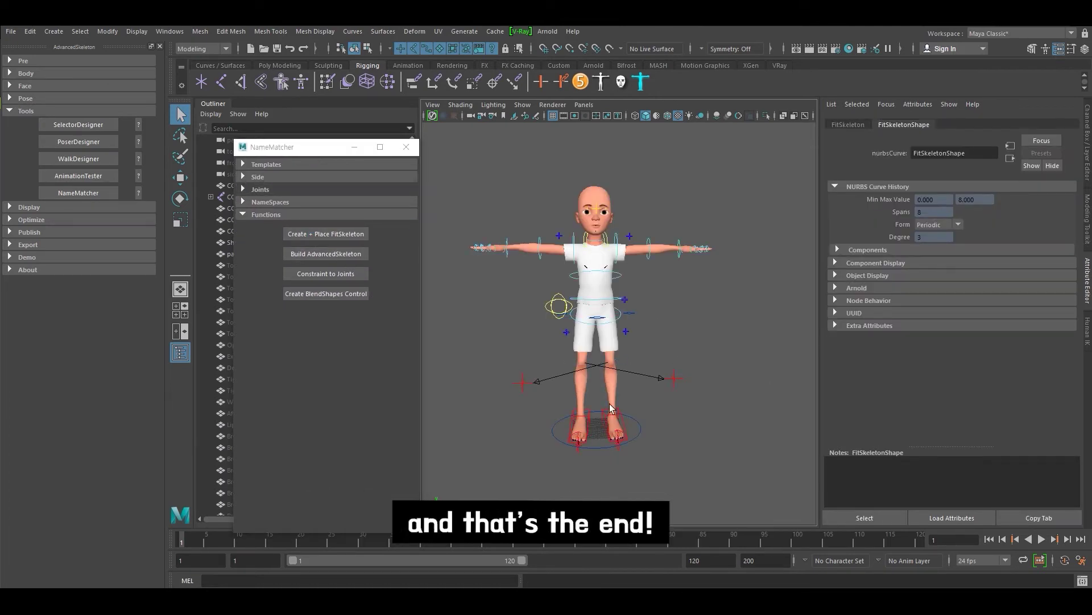
# - Build the AdvancedSkeleton rig, adjust the left leg pole vector, and add face blendshape controls
pyautogui.click(609, 404)
pyautogui.keyDown('alt'); pyautogui.moveTo(610, 404); pyautogui.dragTo(563, 367); pyautogui.keyUp('alt')
pyautogui.click(649, 397)
pyautogui.press('w')
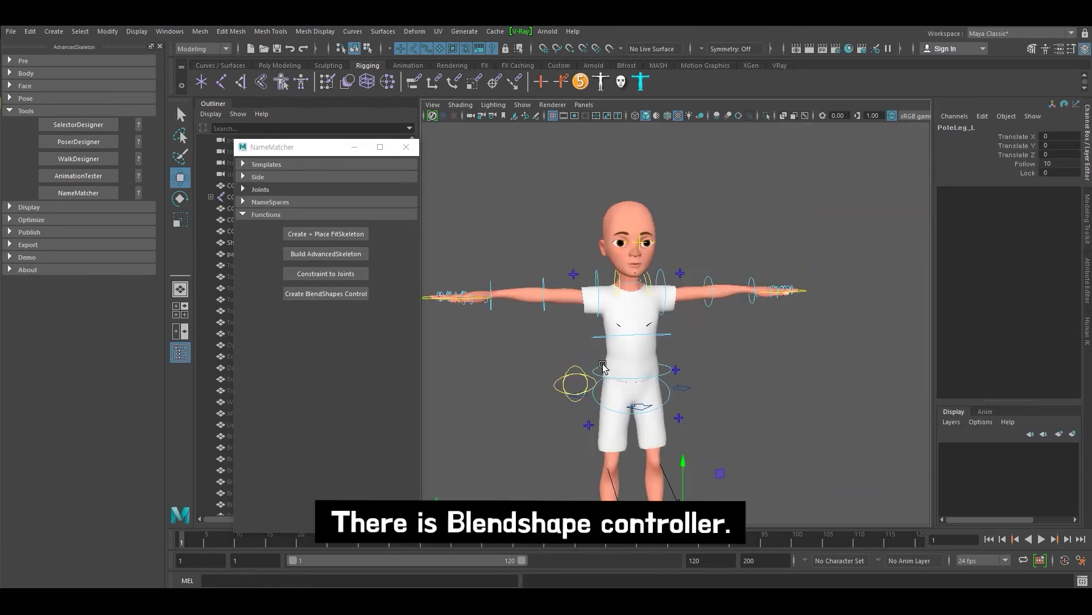
pyautogui.click(352, 293)
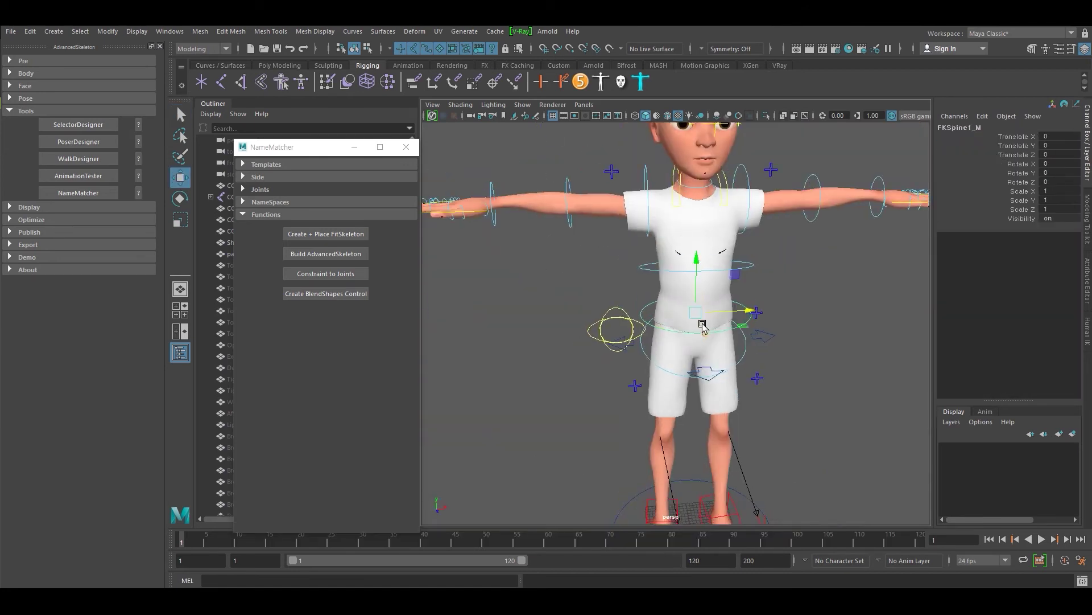
# - Test the rig by bending the spine and lowering the left arm, then apply the 0717 face animation
pyautogui.moveTo(740, 318); pyautogui.dragTo(708, 353)
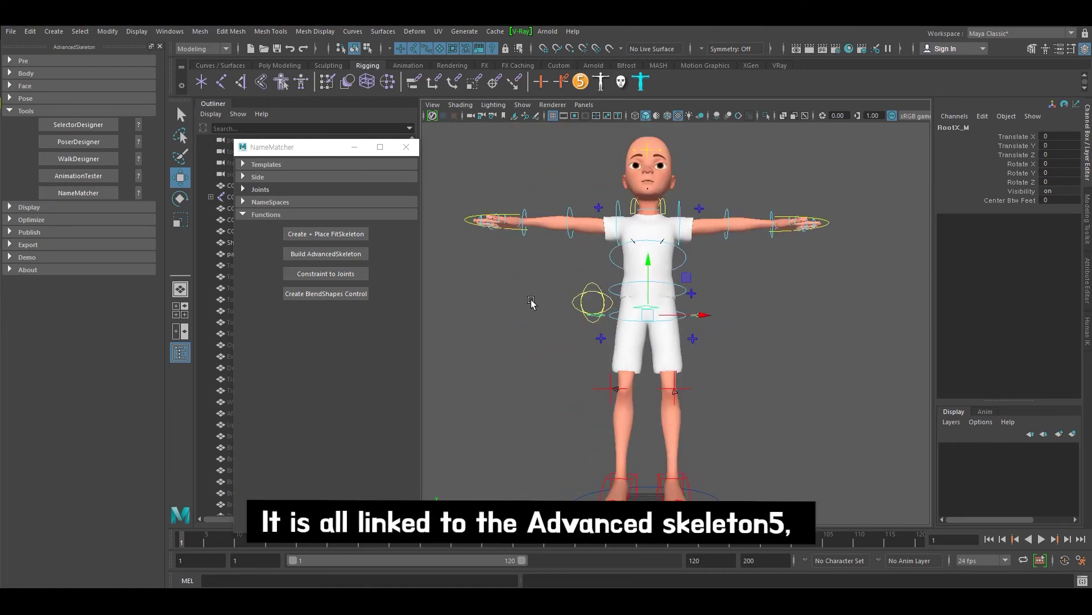
pyautogui.press('e')
pyautogui.moveTo(532, 305); pyautogui.dragTo(623, 279)
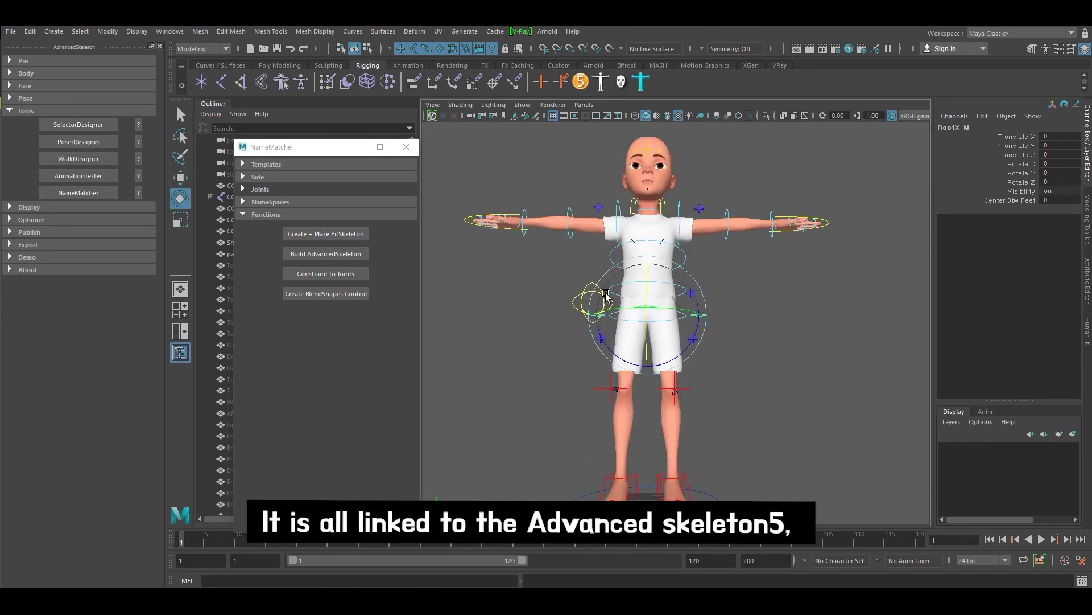
pyautogui.hotkey('ctrl', 'z')
pyautogui.press('q')
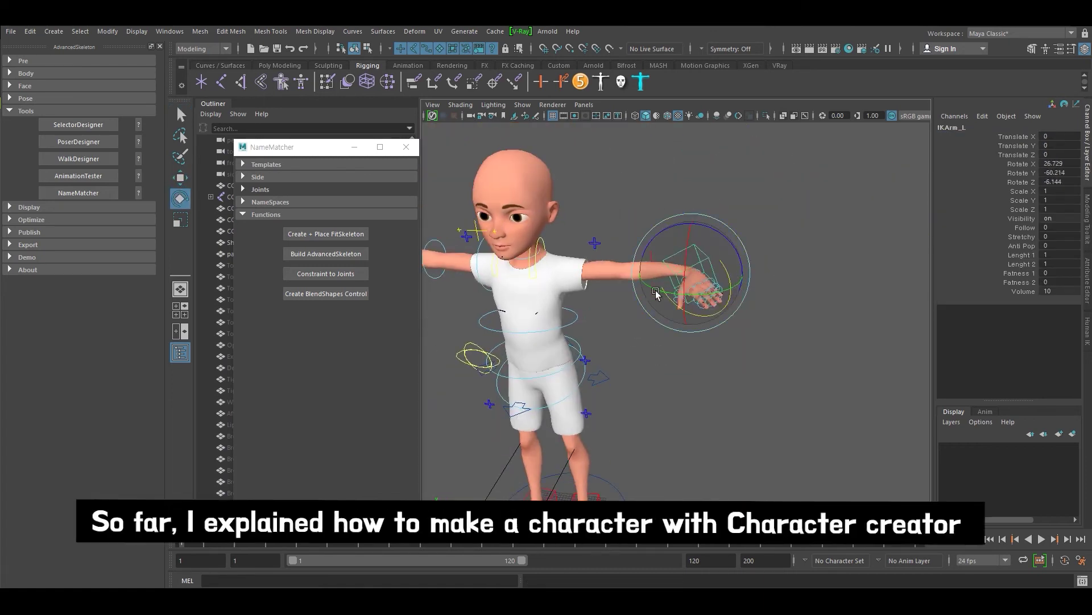
pyautogui.press('w')
pyautogui.moveTo(692, 296); pyautogui.dragTo(668, 353)
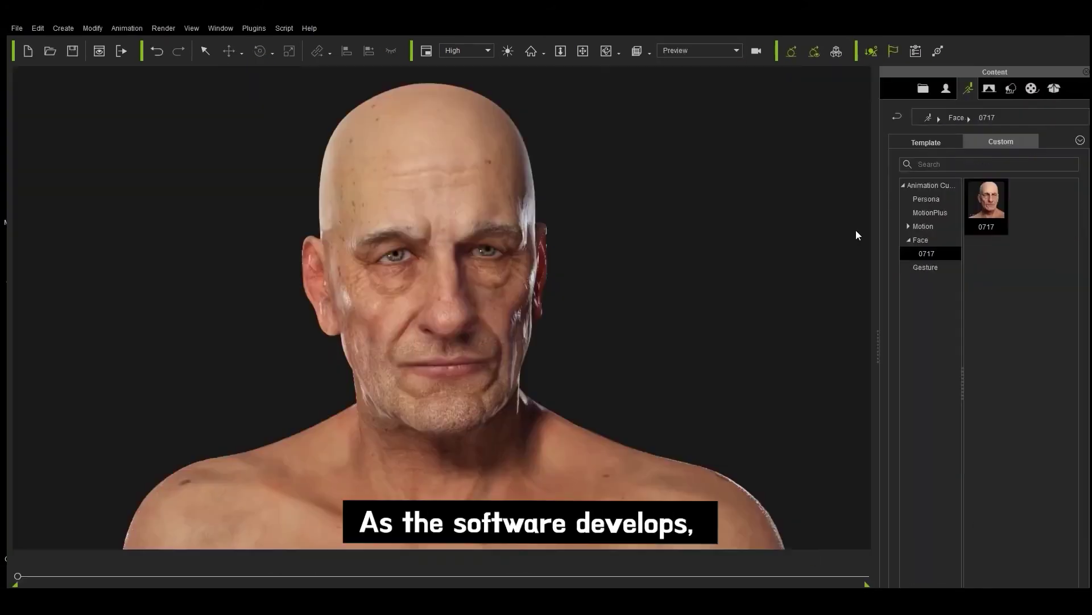
pyautogui.moveTo(856, 230); pyautogui.dragTo(656, 306)
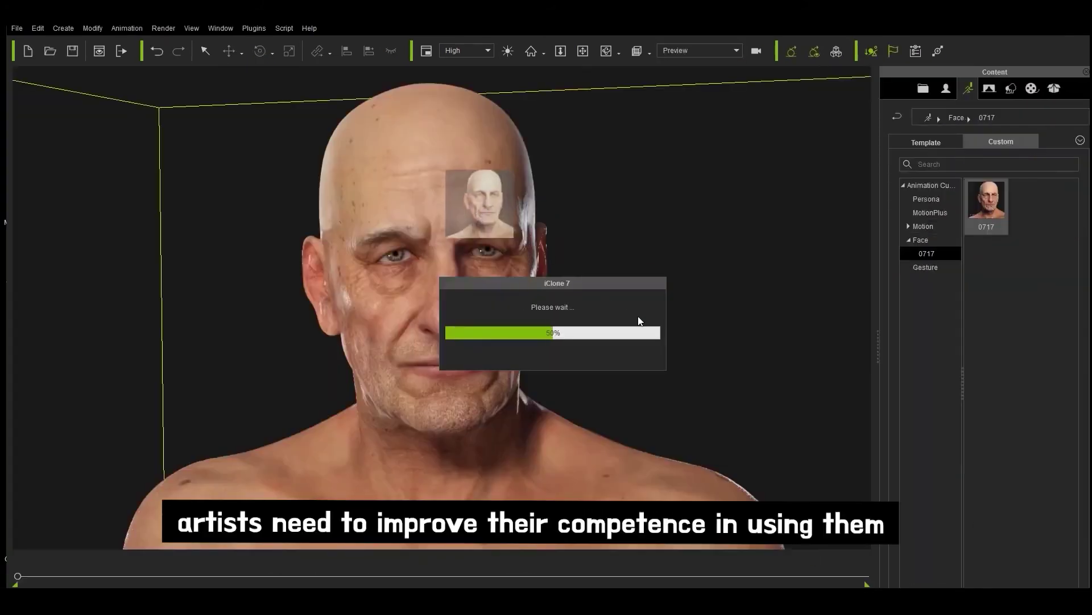